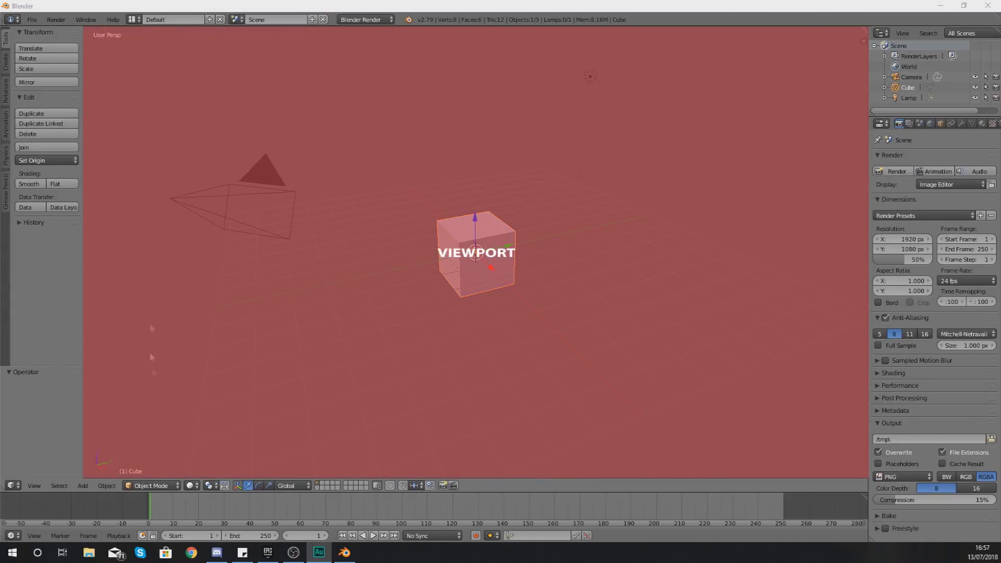
# - Orbit the 3D view around the default cube until it faces front-on
pyautogui.moveTo(490, 245); pyautogui.dragTo(402, 248, button='middle')
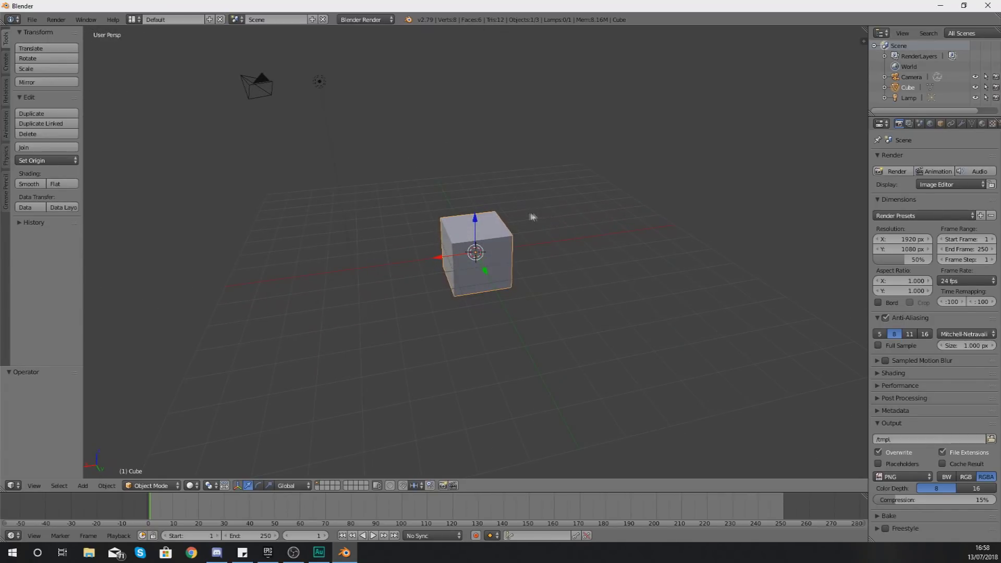
pyautogui.moveTo(531, 217); pyautogui.dragTo(723, 219, button='middle')
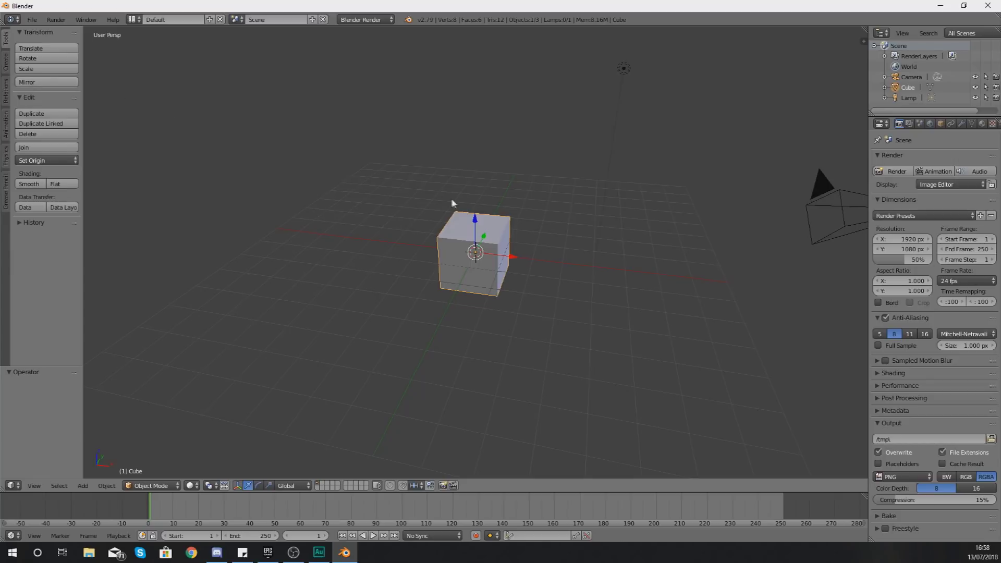
# - Orbit the view until the camera object sits at the upper left of the cube
pyautogui.moveTo(454, 203); pyautogui.dragTo(375, 197, button='middle')
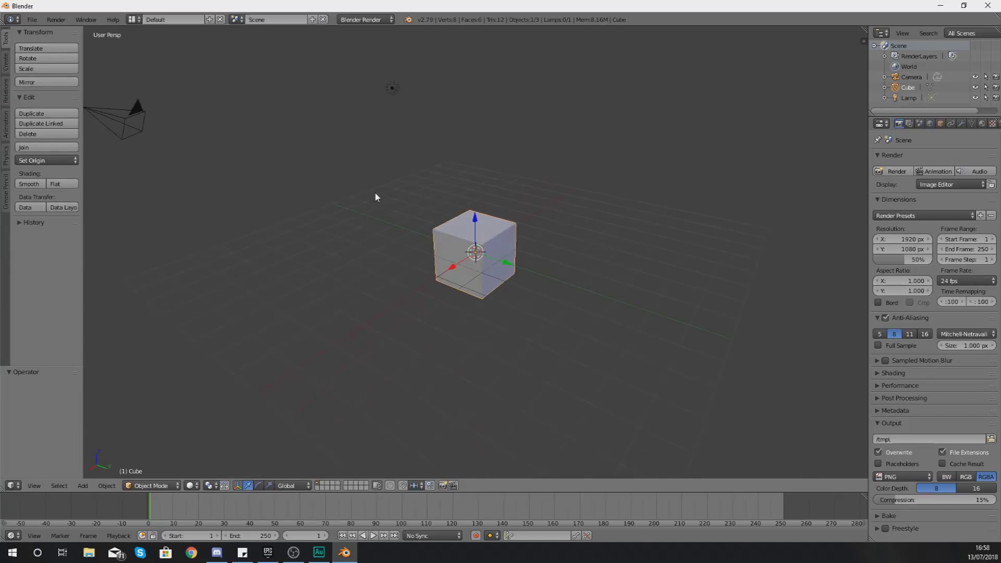
pyautogui.click(6, 64)
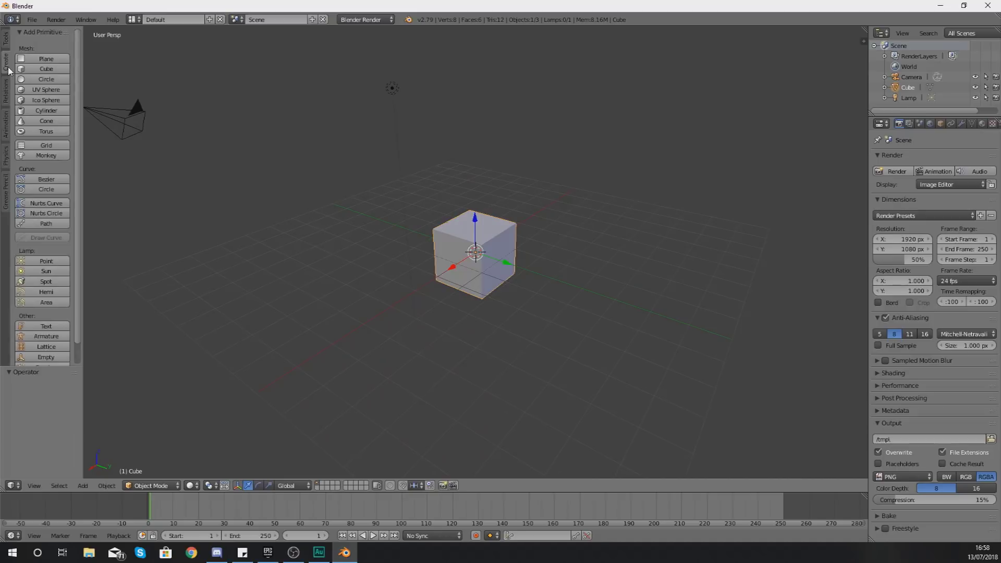
# - Add a new cube, drag it along the X axis, then delete Cube.001
pyautogui.click(39, 68)
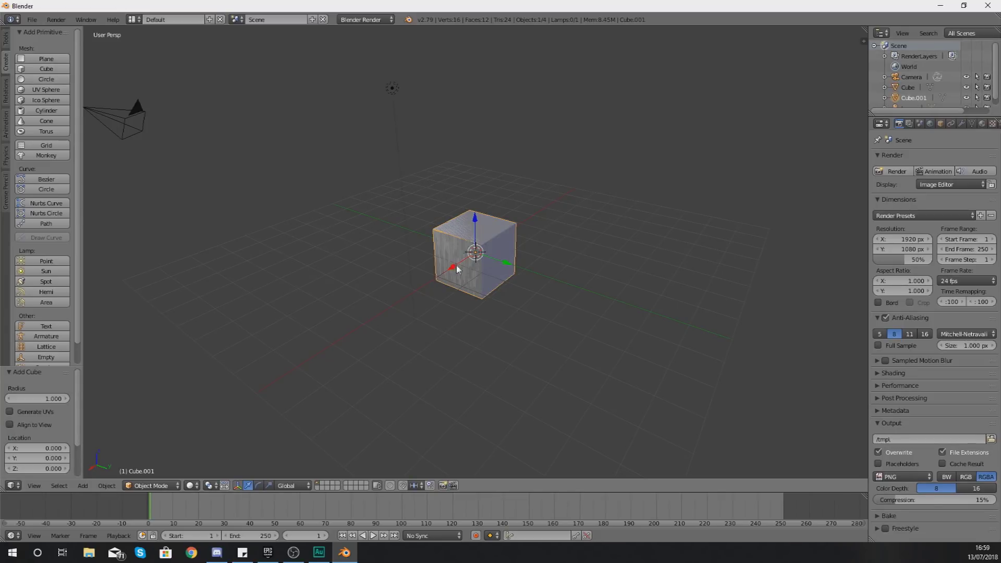
pyautogui.moveTo(454, 269); pyautogui.dragTo(226, 374)
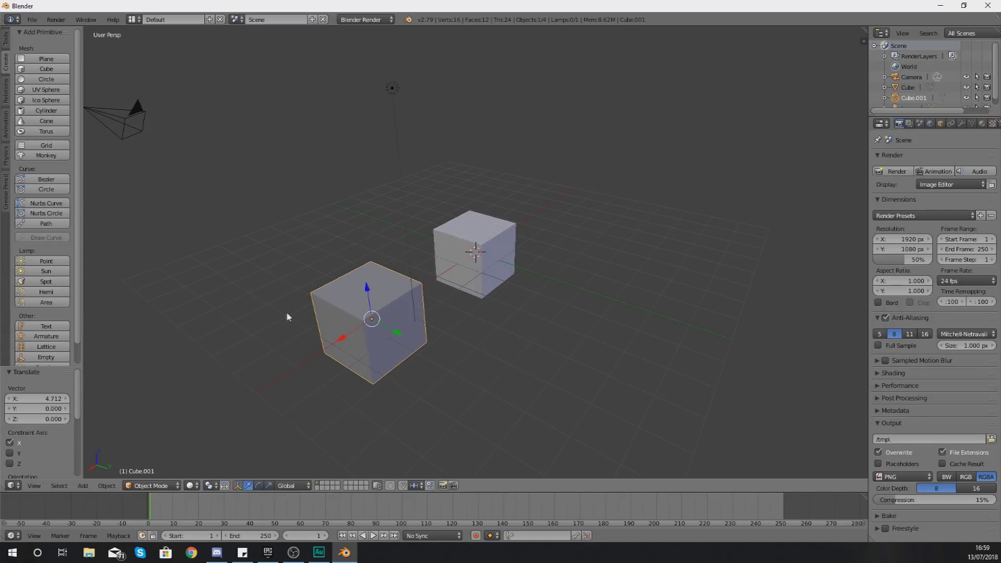
pyautogui.press('x')
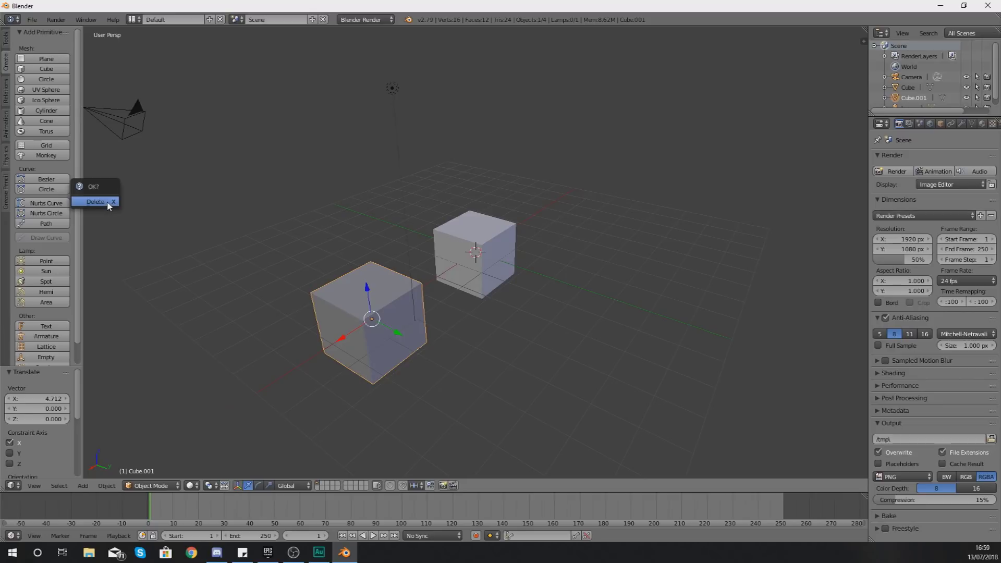
pyautogui.click(110, 202)
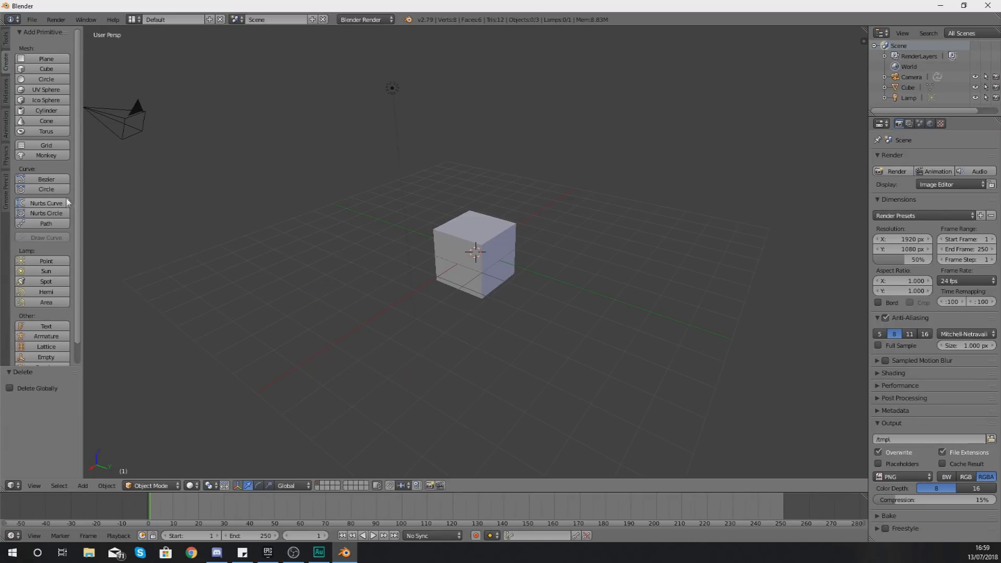
pyautogui.click(7, 100)
# - Browse the Animation, Physics, Grease Pencil and Relations tool shelf tabs, returning to Tools
pyautogui.click(6, 124)
pyautogui.click(5, 159)
pyautogui.click(5, 188)
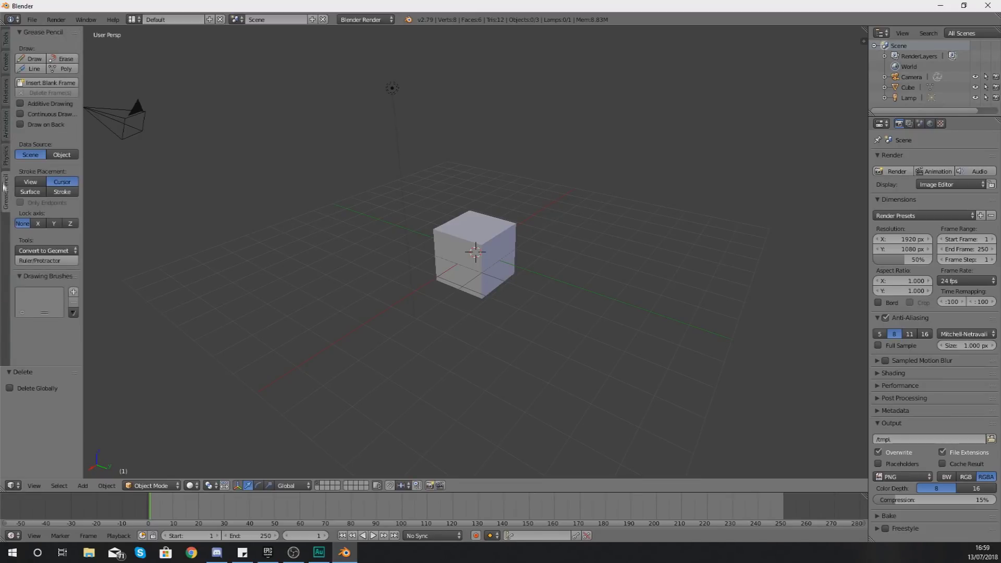
pyautogui.click(5, 161)
pyautogui.click(6, 124)
pyautogui.click(5, 90)
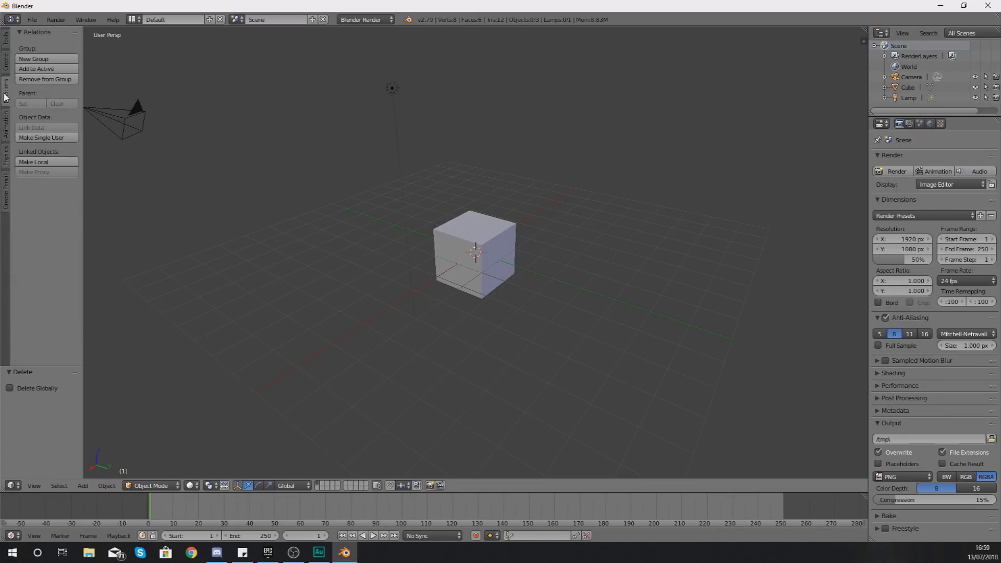
pyautogui.click(7, 50)
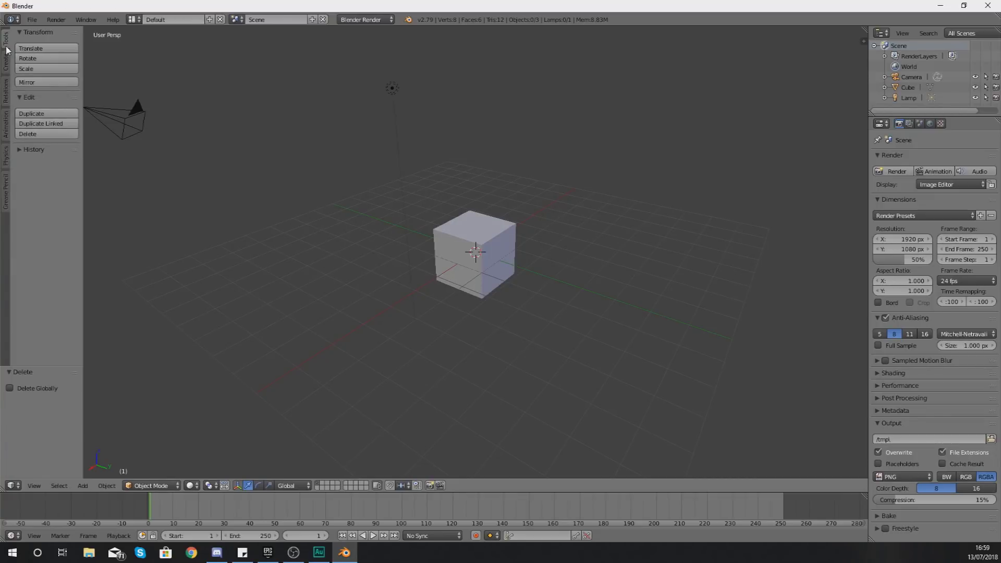
# - Flip between the Create, Relations and Animation tabs again, finishing on the Tools tab
pyautogui.click(6, 60)
pyautogui.click(7, 75)
pyautogui.click(6, 59)
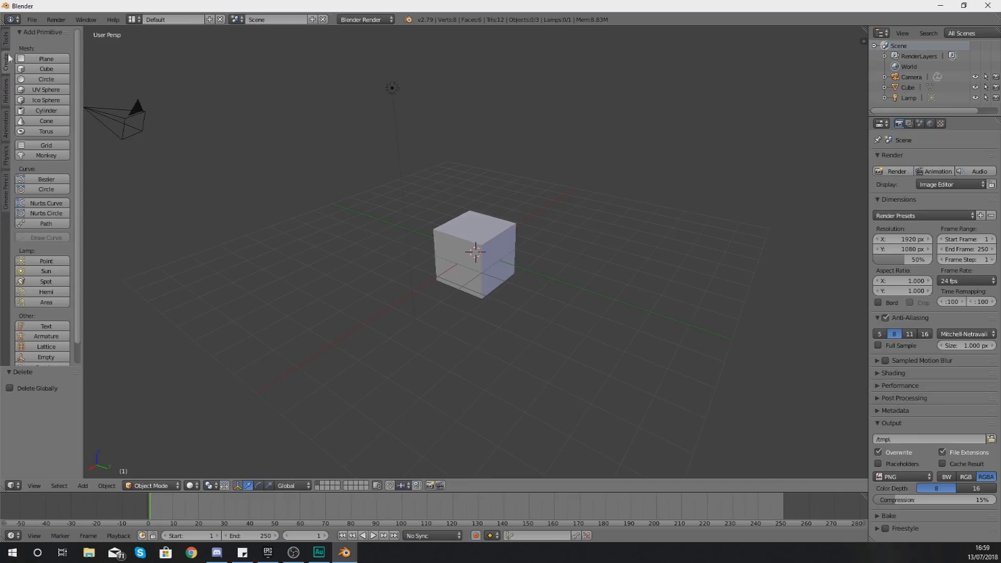
pyautogui.click(6, 50)
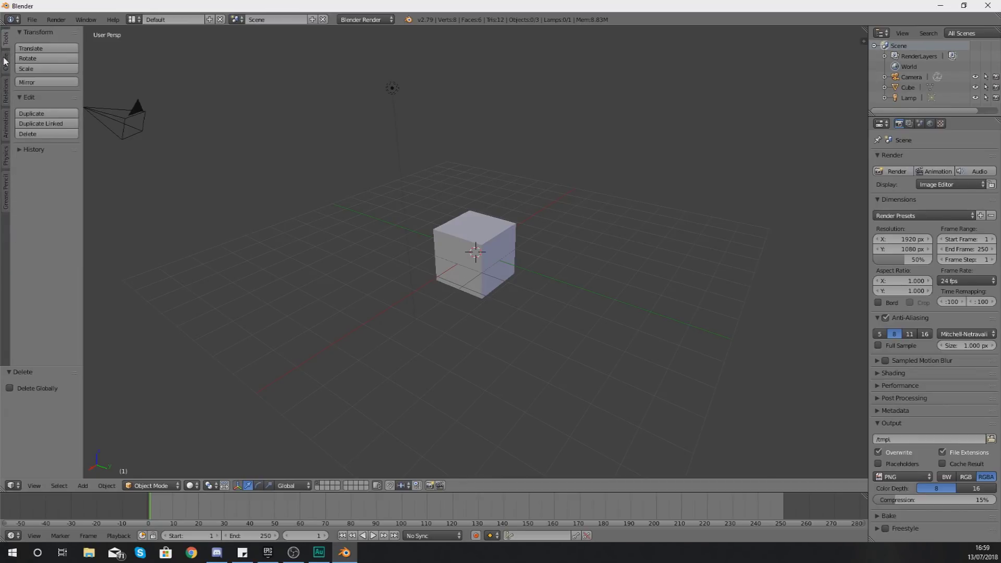
pyautogui.click(7, 73)
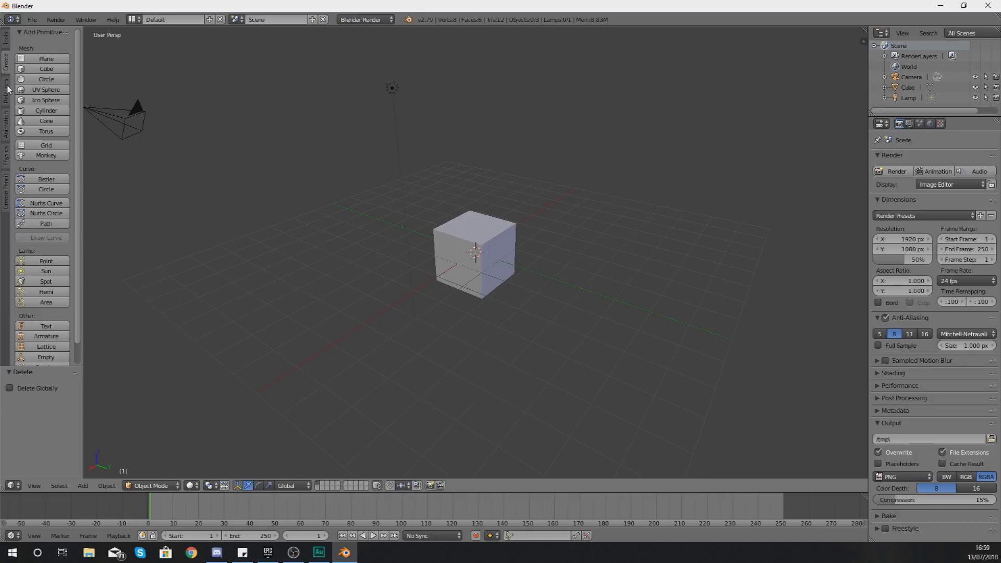
pyautogui.click(8, 89)
pyautogui.click(7, 119)
pyautogui.click(7, 89)
pyautogui.click(7, 61)
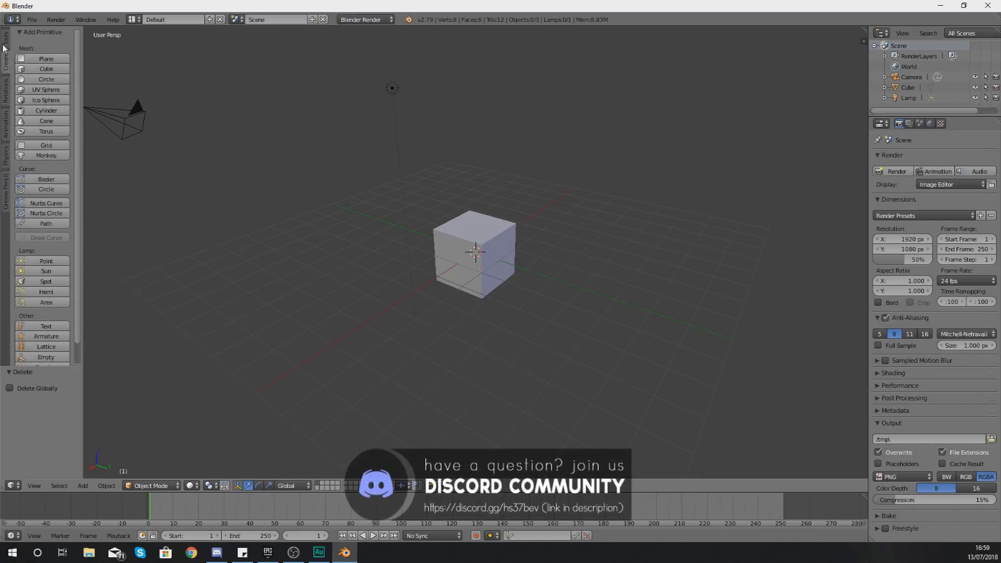
pyautogui.click(4, 45)
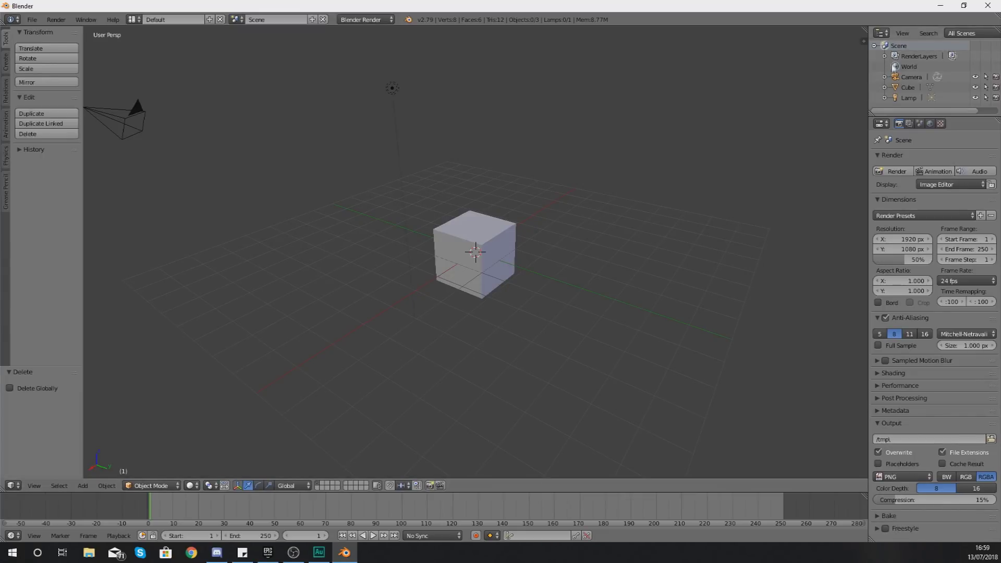
pyautogui.click(895, 78)
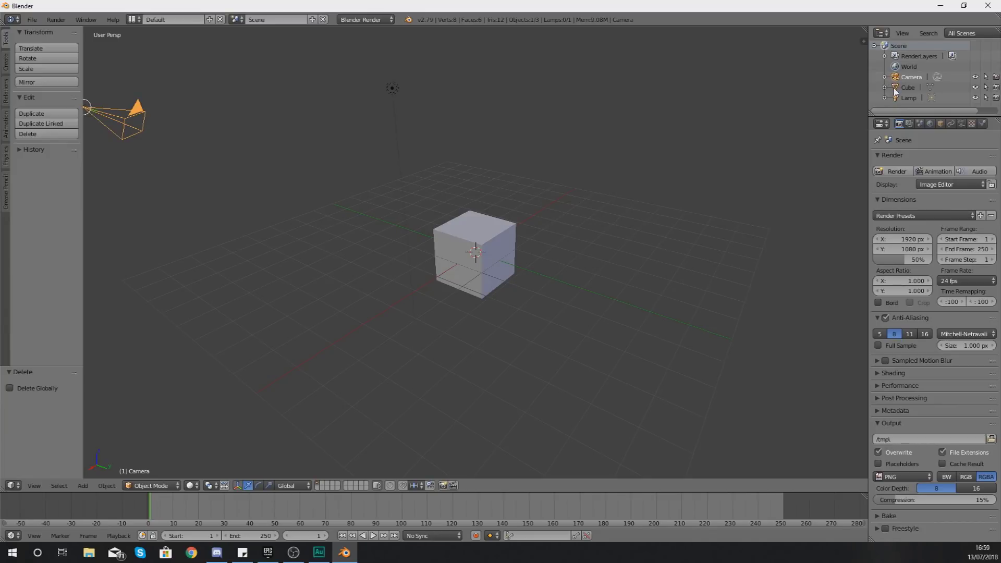
# - Select the Cube, Lamp and Camera in turn from the Outliner, ending on the Cube
pyautogui.click(895, 88)
pyautogui.click(895, 98)
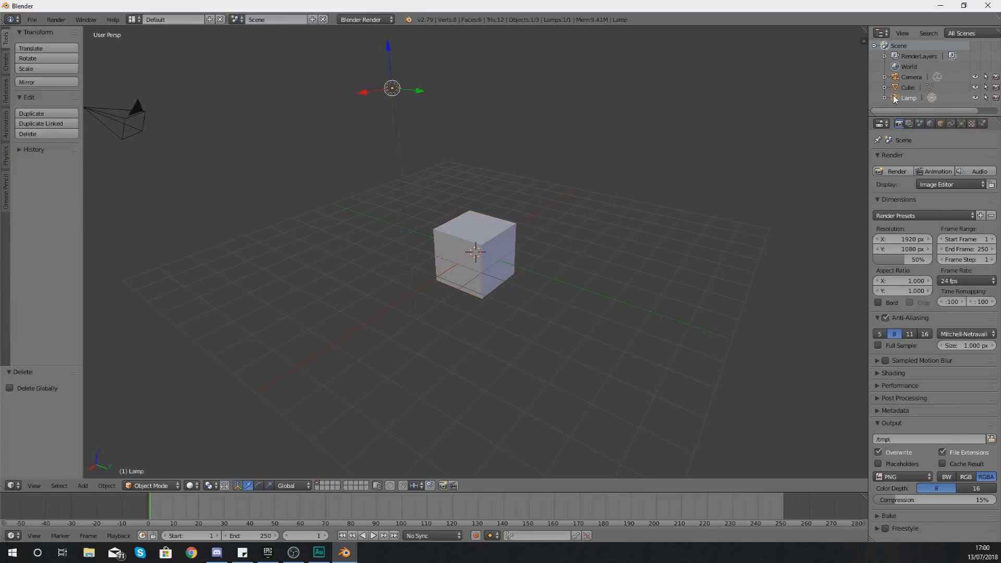
pyautogui.click(899, 88)
pyautogui.click(898, 77)
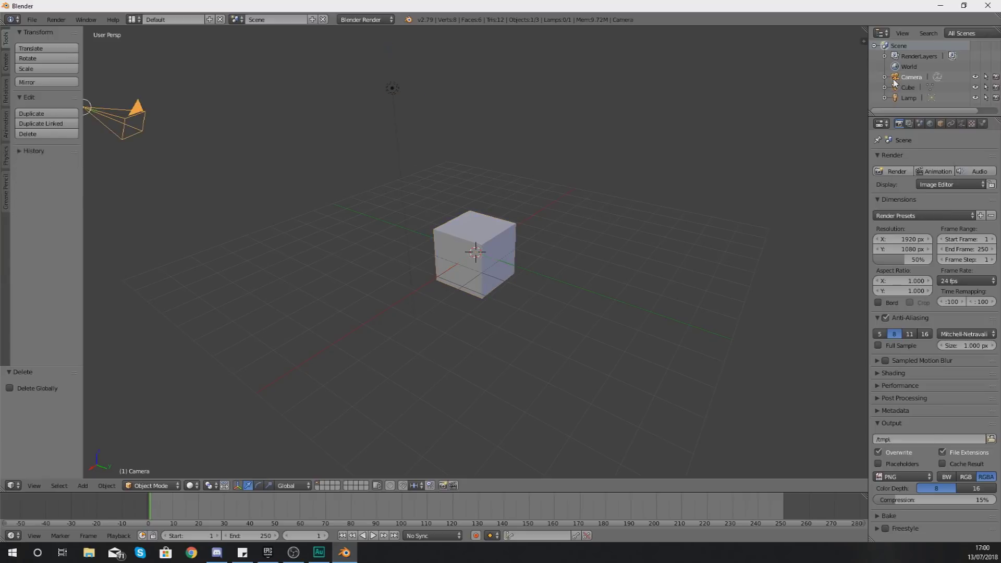
pyautogui.click(898, 88)
pyautogui.click(896, 98)
pyautogui.click(895, 88)
# - Deselect the camera, expand and collapse its Outliner entry, then select Camera, Cube and Lamp
pyautogui.click(975, 79)
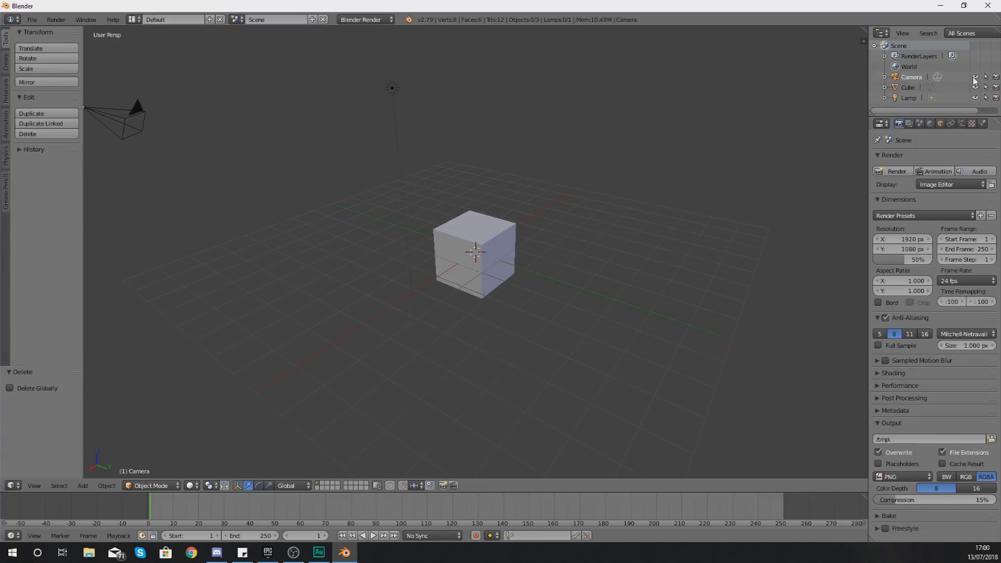
pyautogui.click(885, 77)
pyautogui.click(885, 77)
pyautogui.click(897, 78)
pyautogui.click(897, 88)
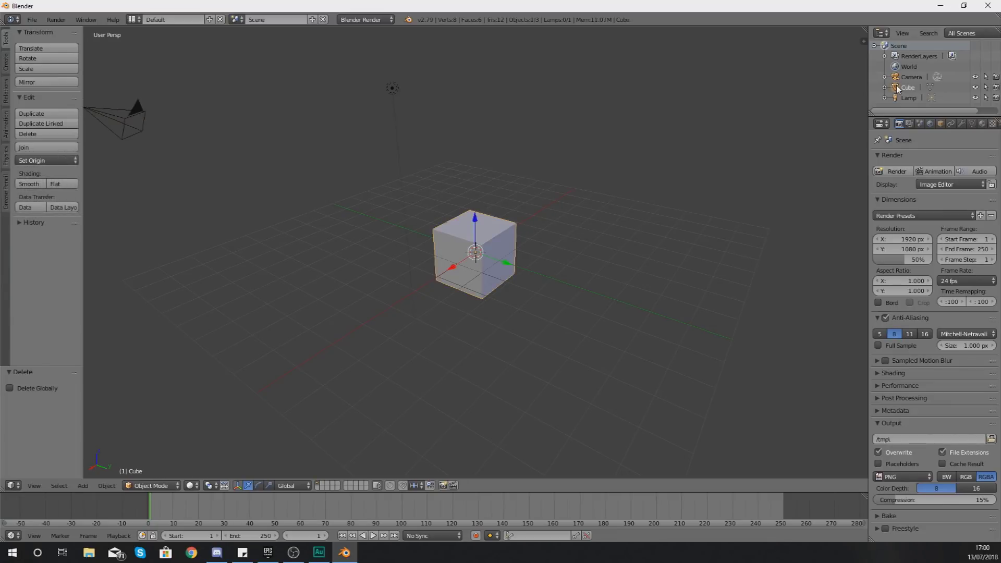
pyautogui.click(897, 100)
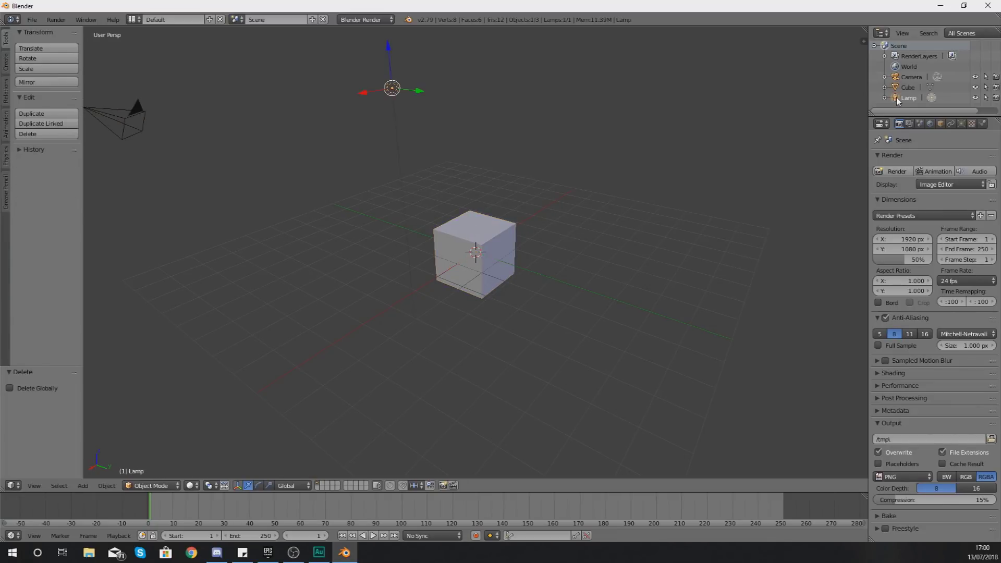
pyautogui.click(897, 88)
# - Select the Camera, then the Cube, then the Lamp in the Outliner
pyautogui.click(895, 79)
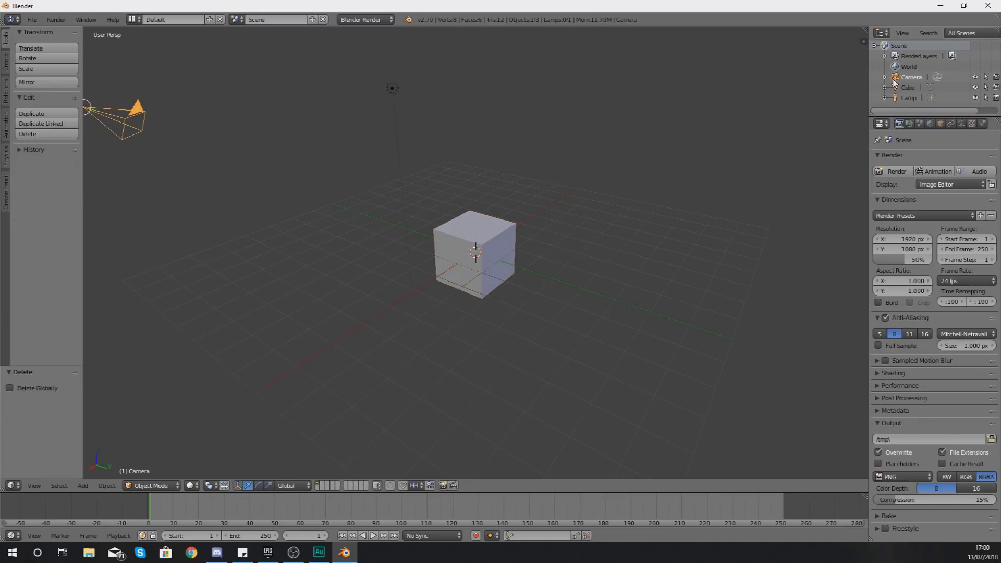
pyautogui.click(897, 87)
pyautogui.click(897, 97)
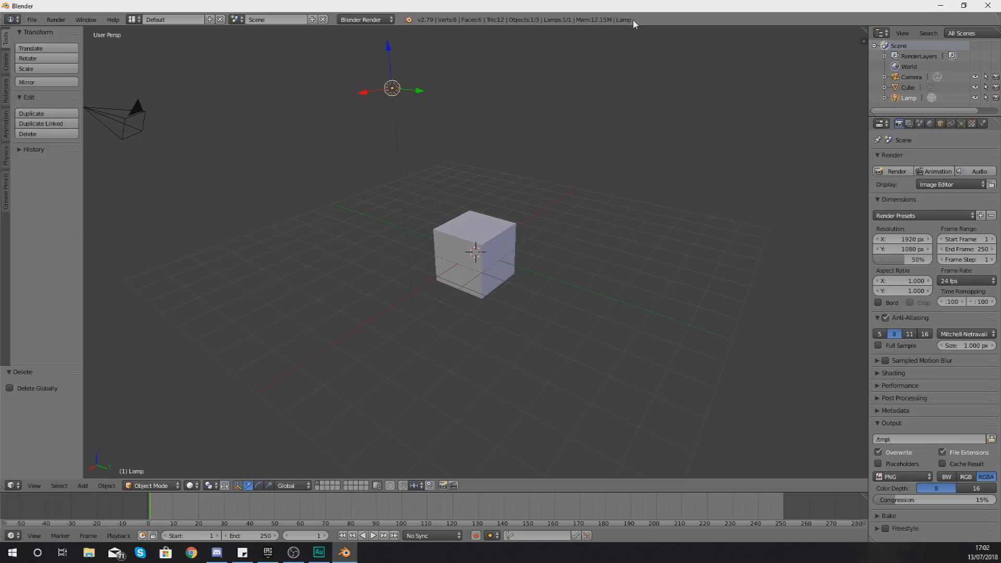
# - Orbit around the scene from several angles and right-click the cube to select it
pyautogui.moveTo(547, 36); pyautogui.dragTo(526, 61, button='middle')
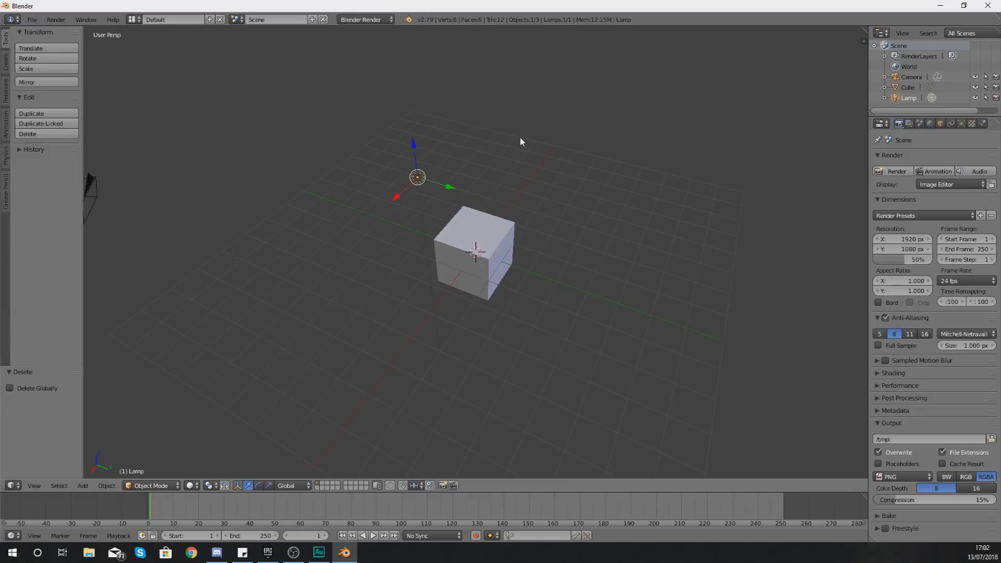
pyautogui.moveTo(484, 177); pyautogui.dragTo(453, 185, button='middle')
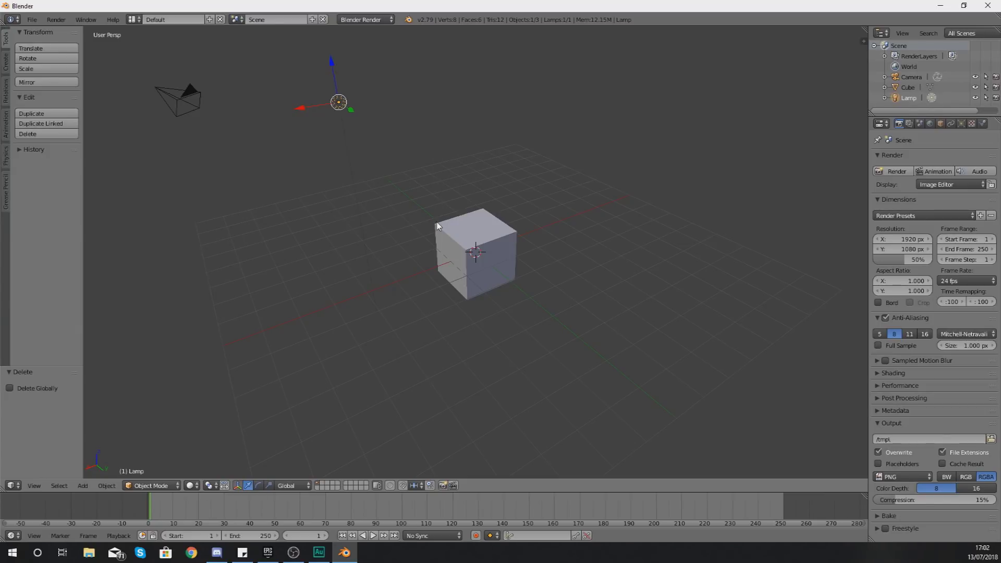
pyautogui.moveTo(428, 216); pyautogui.dragTo(526, 201, button='middle')
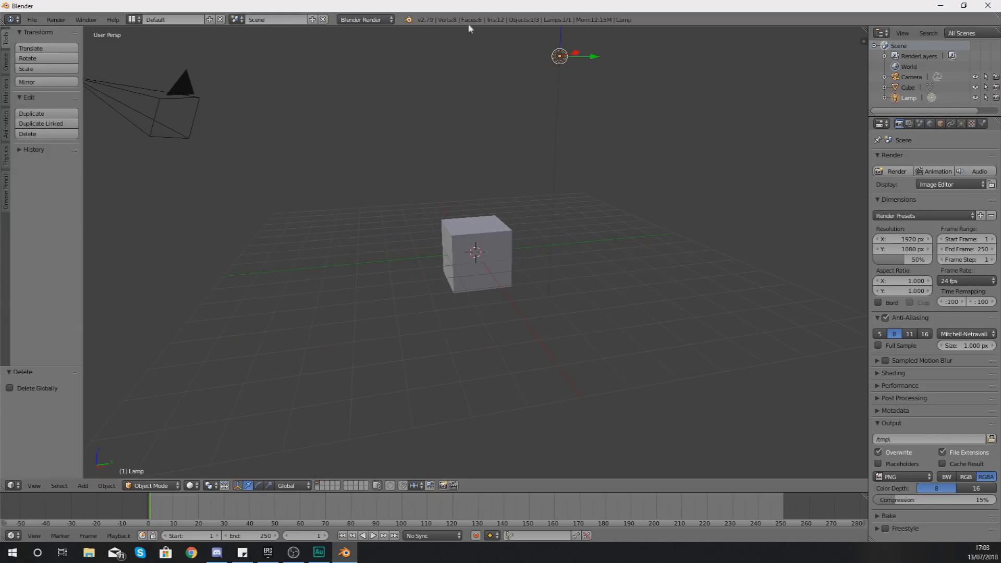
pyautogui.click(484, 266)
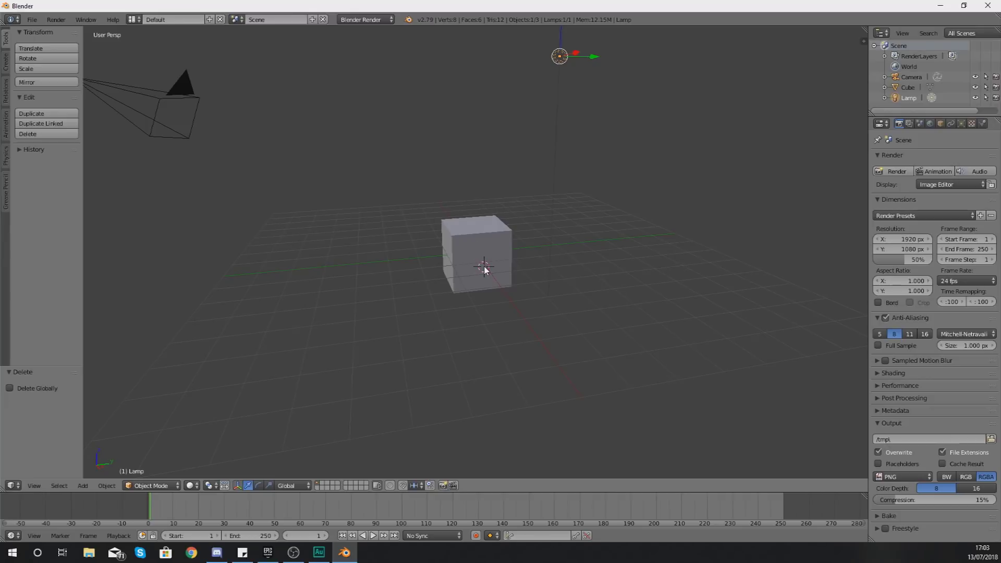
pyautogui.rightClick(483, 267)
pyautogui.moveTo(490, 267); pyautogui.dragTo(424, 264, button='middle')
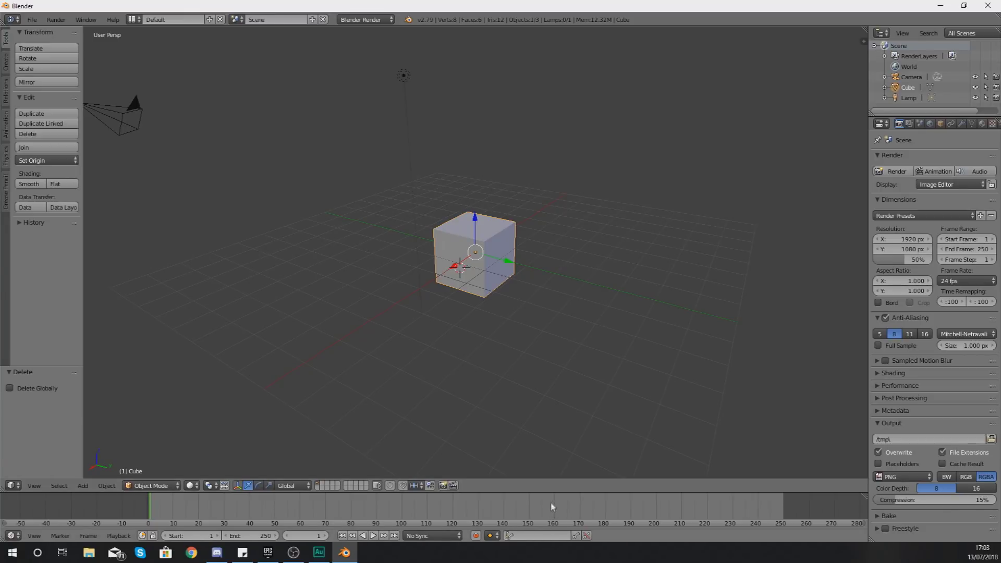
# - Set the current frame to 160 and enlarge the timeline, tools panel, outliner and properties areas
pyautogui.click(554, 500)
pyautogui.moveTo(554, 492)
pyautogui.mouseDown()
pyautogui.moveTo(503, 176)
pyautogui.moveTo(526, 428)
pyautogui.mouseUp()
pyautogui.moveTo(868, 270)
pyautogui.mouseDown()
pyautogui.moveTo(650, 280)
pyautogui.moveTo(883, 277)
pyautogui.mouseUp()
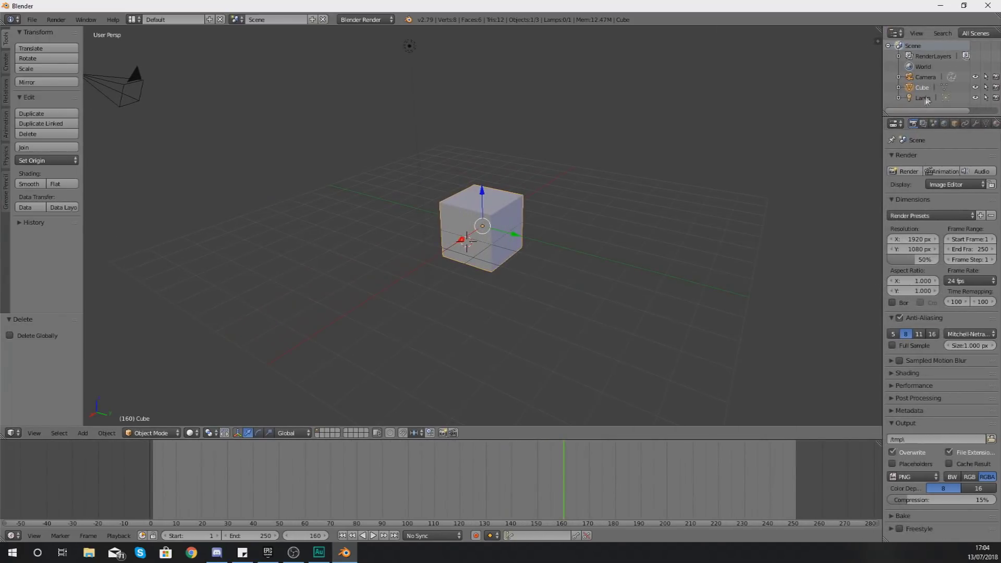
pyautogui.moveTo(915, 119); pyautogui.dragTo(915, 201)
pyautogui.moveTo(83, 248); pyautogui.dragTo(129, 269)
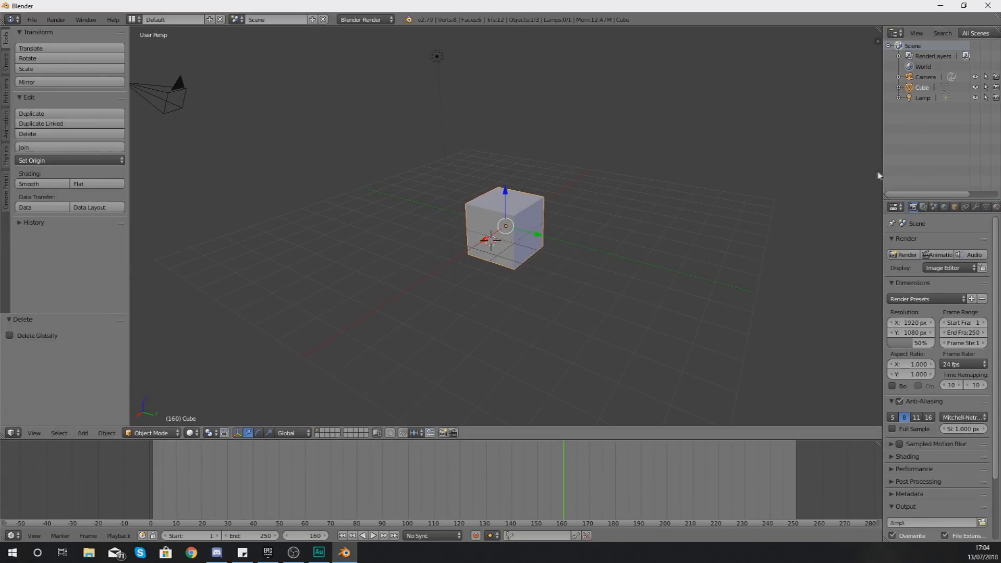
pyautogui.moveTo(883, 177); pyautogui.dragTo(792, 186)
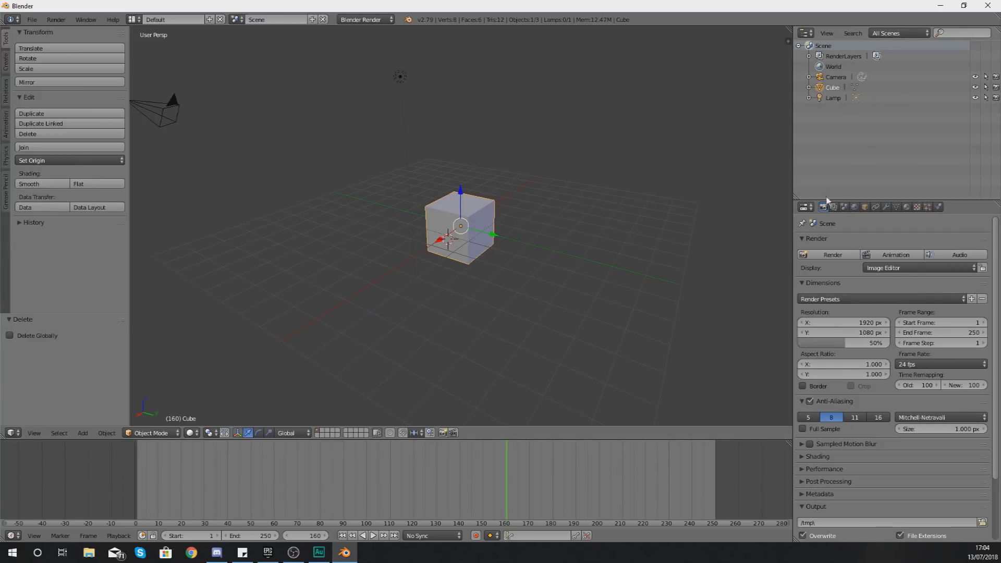
pyautogui.moveTo(827, 200); pyautogui.dragTo(828, 321)
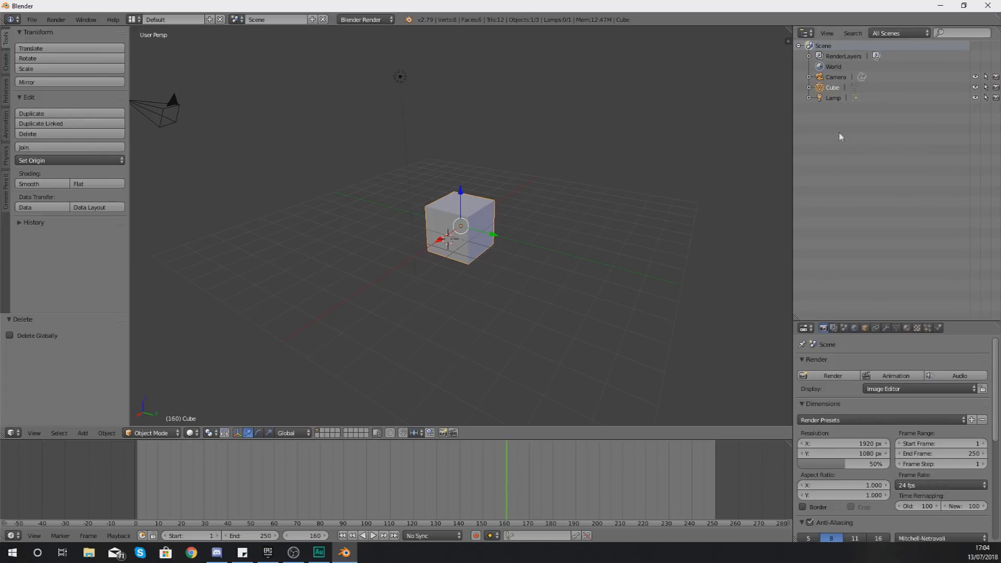
# - Select Lamp, Cube and Camera, enlarge Properties, merge the Outliner into it and collapse Render
pyautogui.click(824, 98)
pyautogui.click(822, 88)
pyautogui.click(822, 78)
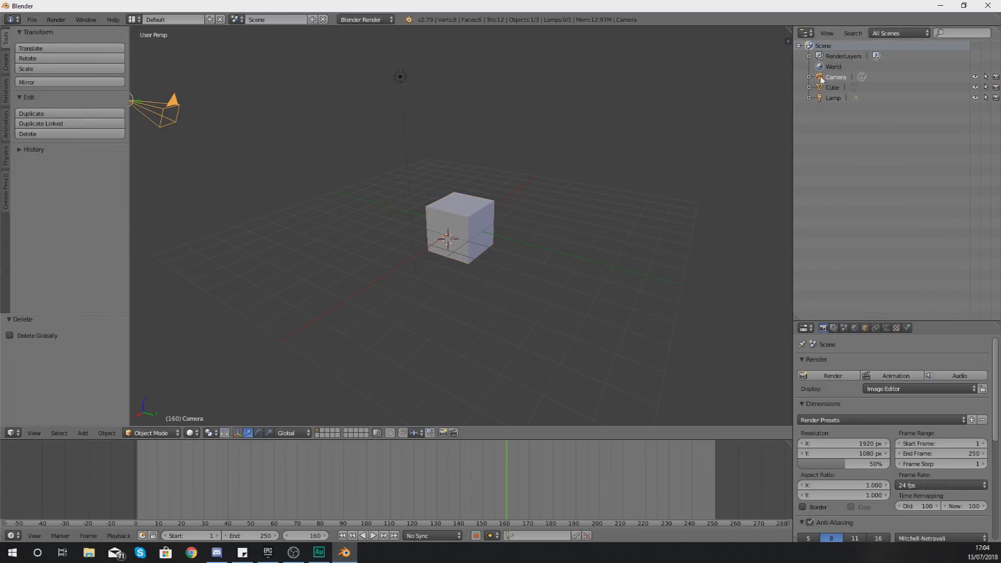
pyautogui.moveTo(832, 322); pyautogui.dragTo(833, 112)
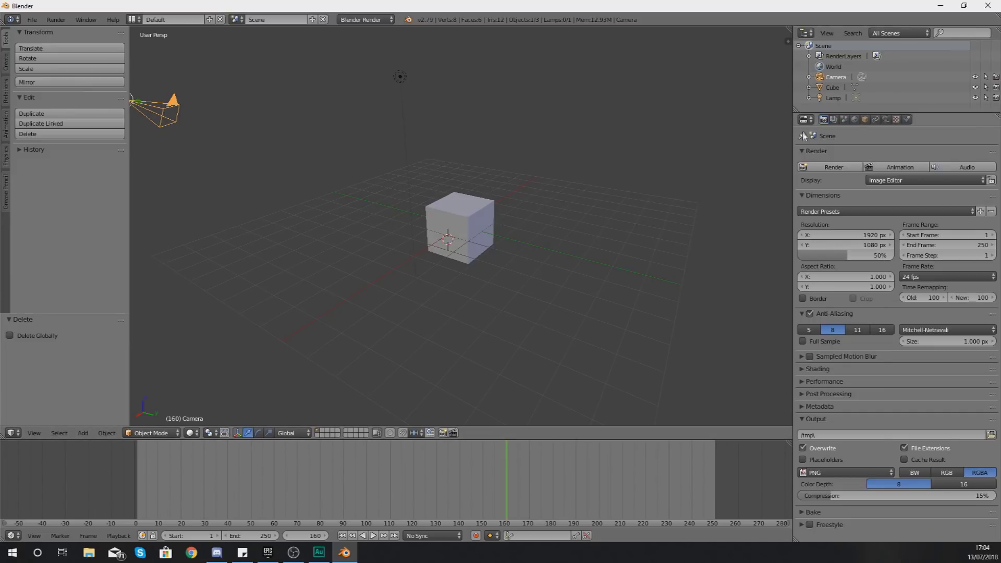
pyautogui.moveTo(794, 111)
pyautogui.mouseDown()
pyautogui.moveTo(796, 78)
pyautogui.moveTo(797, 115)
pyautogui.mouseUp()
pyautogui.click(802, 64)
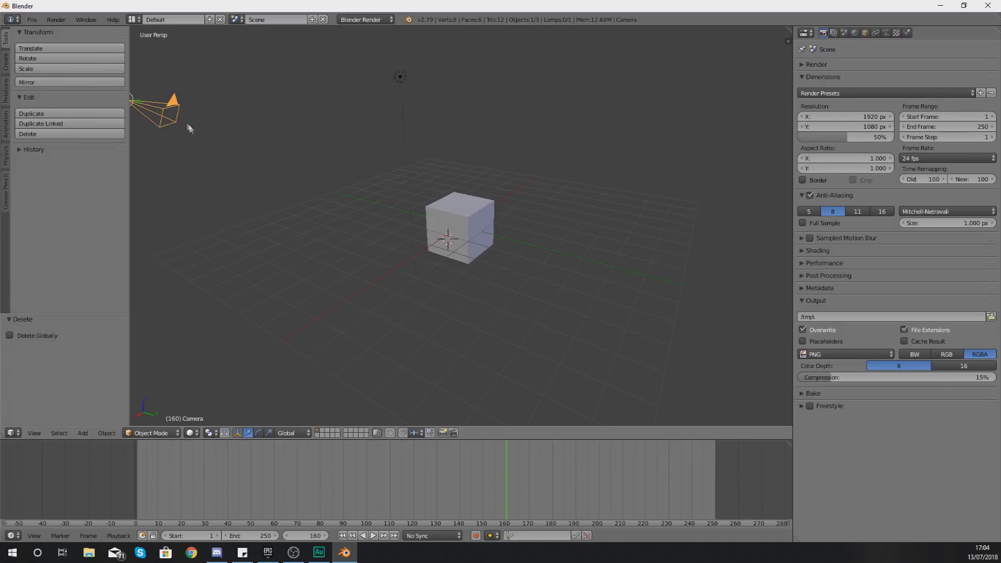
pyautogui.click(132, 20)
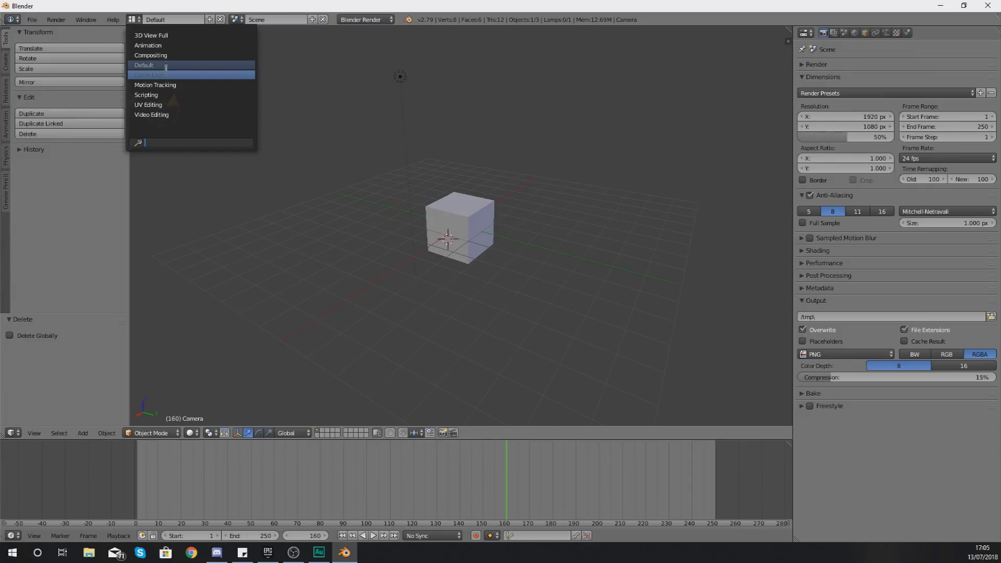
# - Choose UV Editing from the screen layout list, showing the UV/image editor beside the 3D view
pyautogui.click(163, 105)
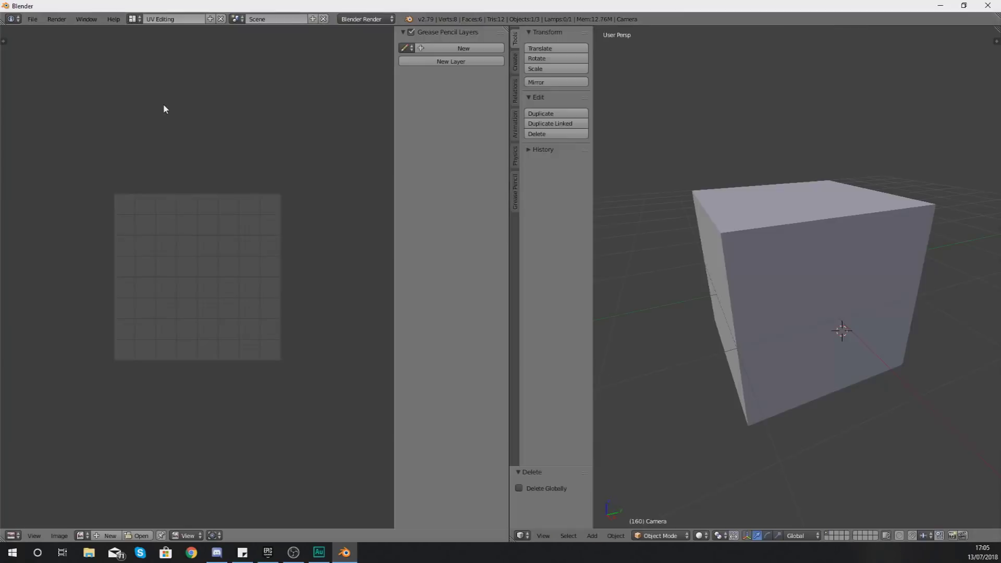
pyautogui.click(135, 19)
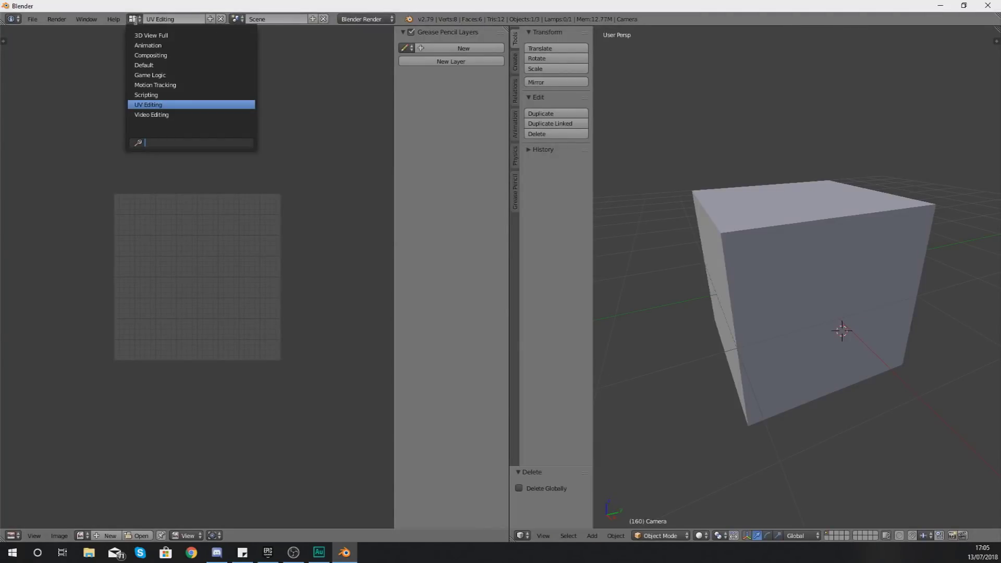
pyautogui.click(150, 105)
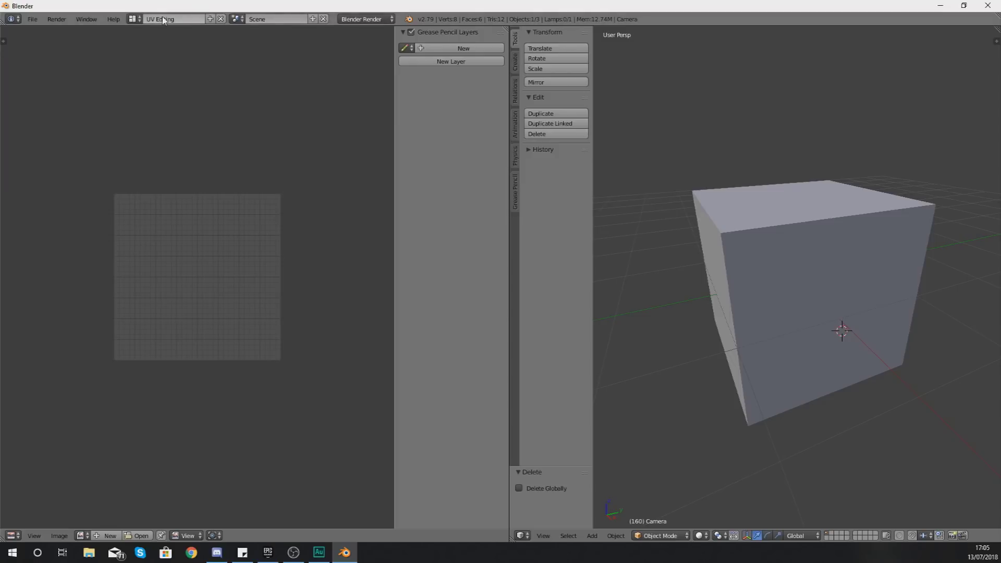
pyautogui.click(137, 20)
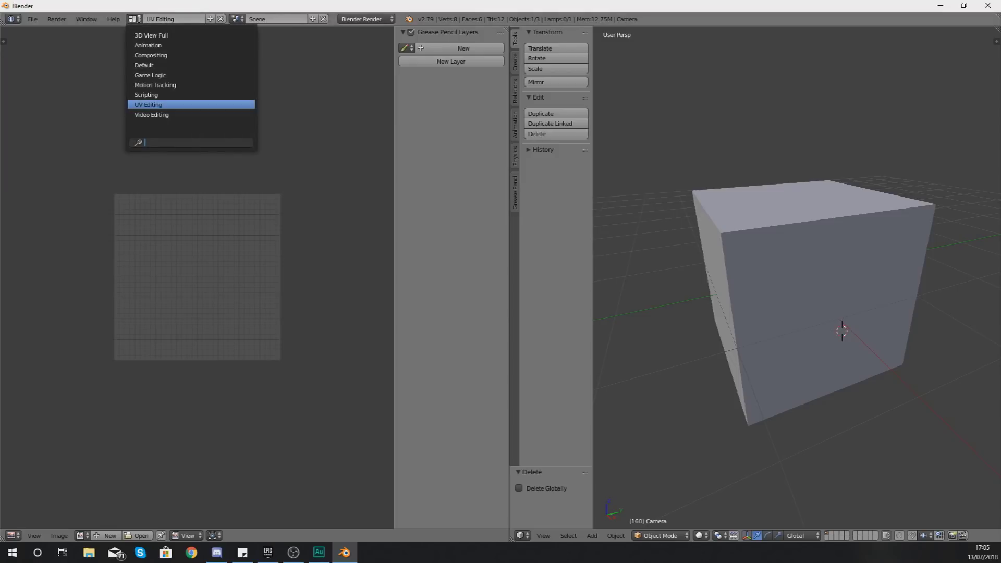
# - Switch to the Animation layout, then pick Default from the layout list to return
pyautogui.click(159, 48)
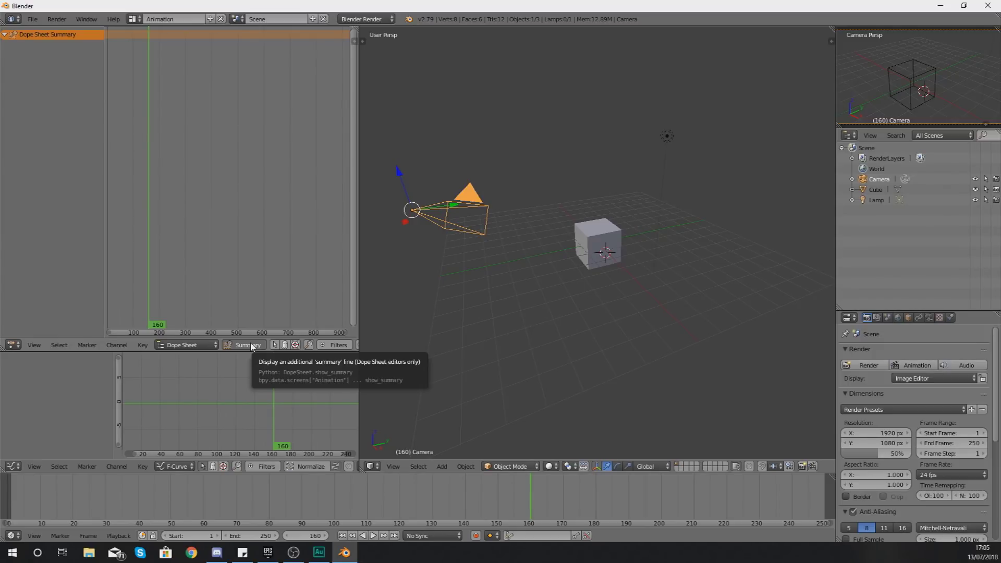
pyautogui.click(133, 19)
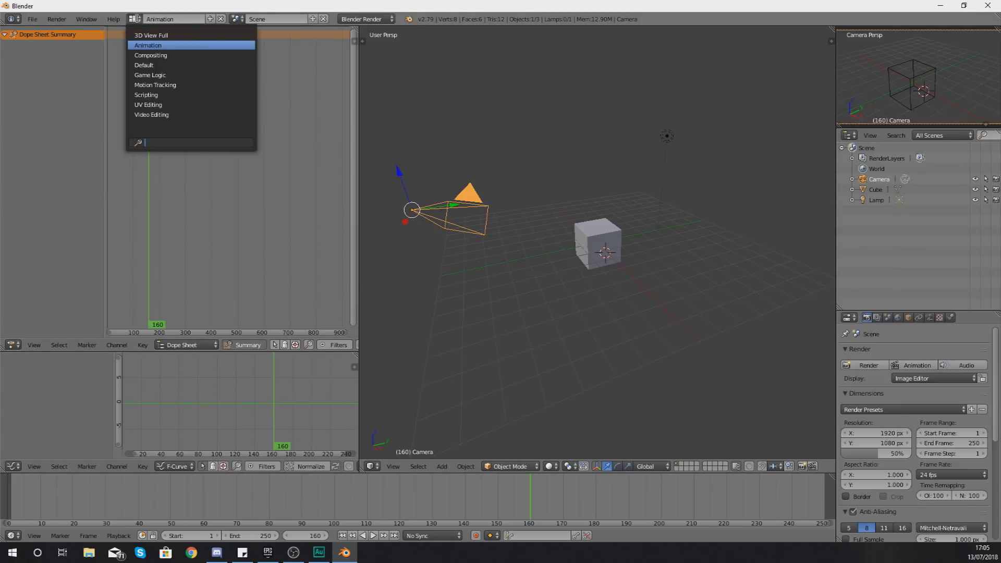
pyautogui.click(133, 19)
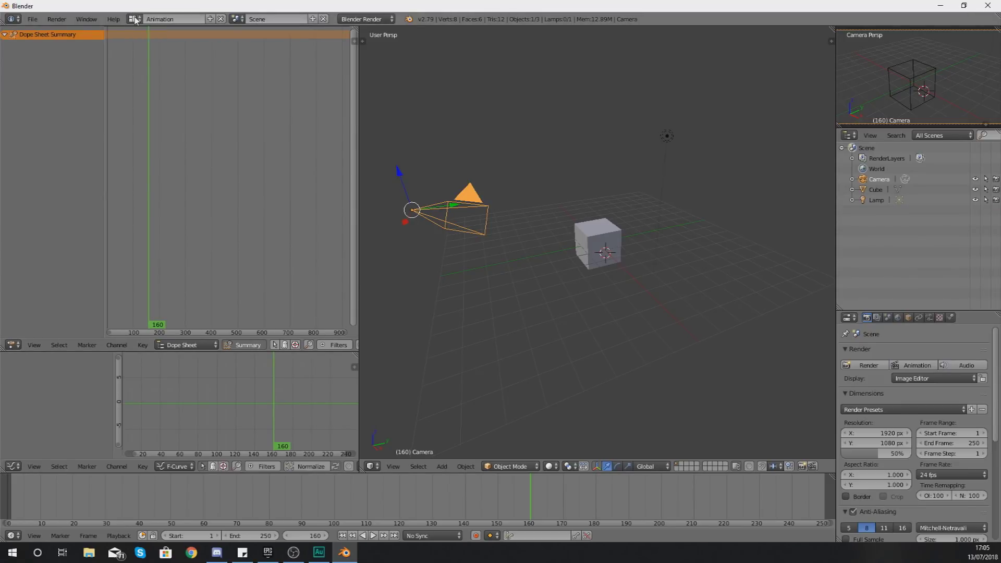
pyautogui.click(133, 19)
pyautogui.click(146, 64)
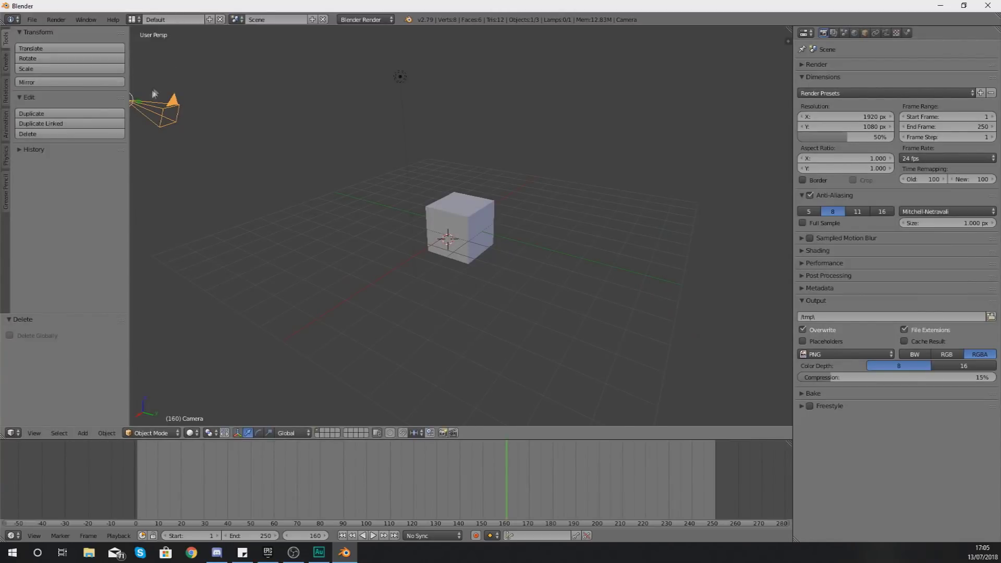